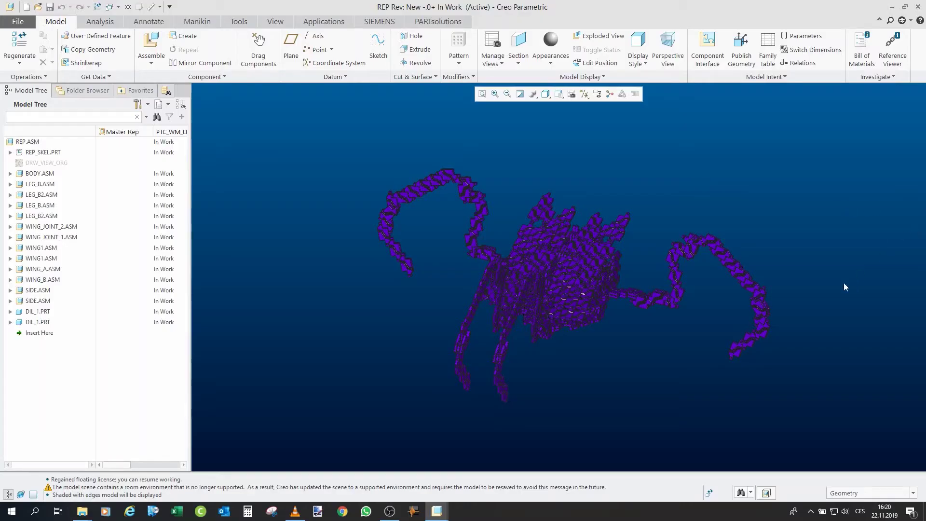
Step: Orbit the replicator assembly to view it from two new angles
middle_click_drag(847, 286, 843, 281)
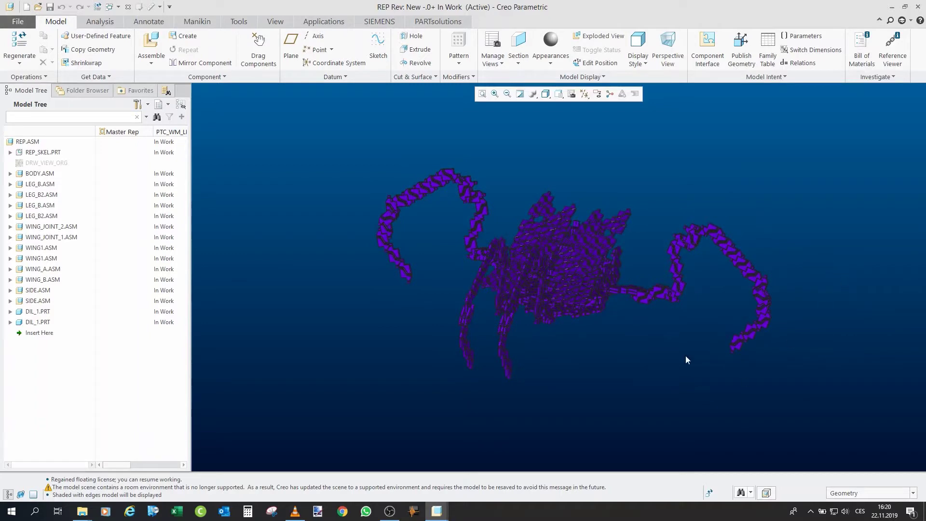
scroll(683, 360, "down", 2)
middle_click_drag(555, 320, 581, 353)
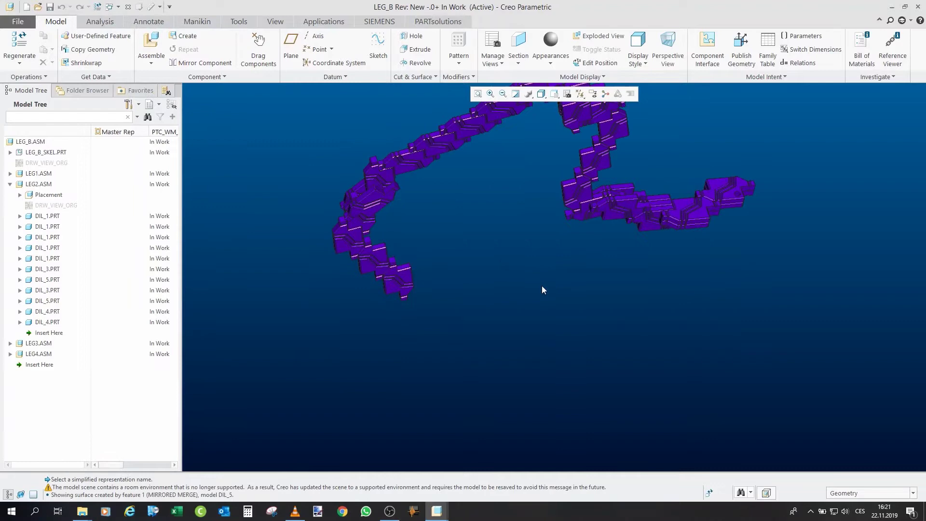
Step: Orbit the LEG_B leg assembly through side, flatter and top-down views
mouse_move(544, 282)
middle_mouse_down()
mouse_move(520, 243)
mouse_move(535, 258)
mouse_move(477, 231)
mouse_move(481, 295)
mouse_move(498, 262)
middle_mouse_up()
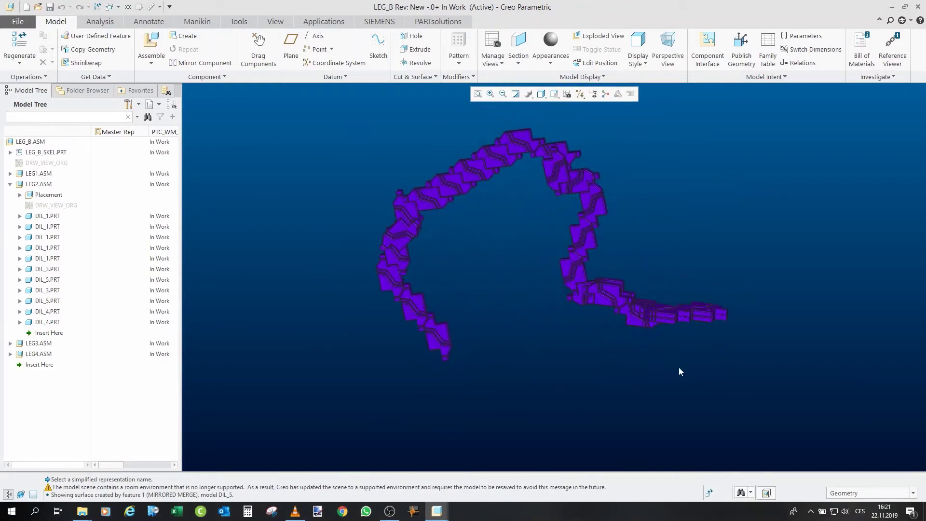
middle_click_drag(659, 374, 674, 387)
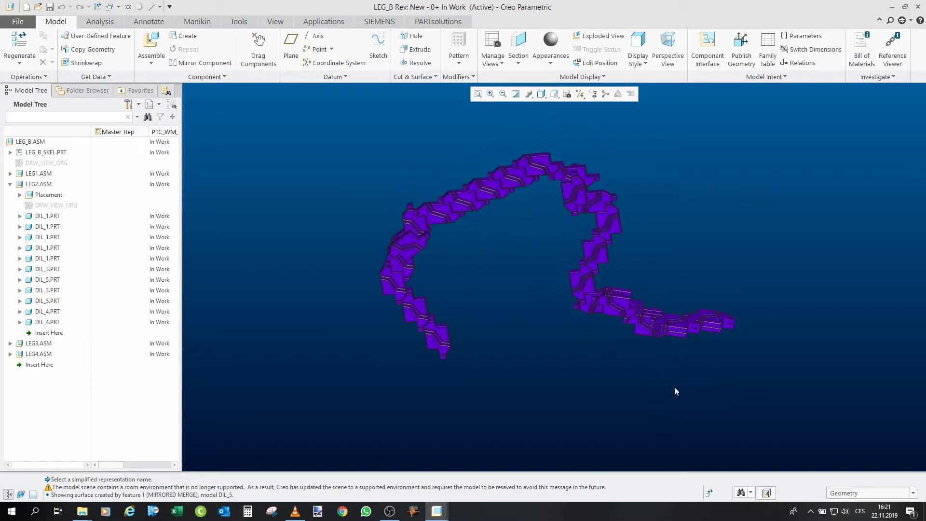
scroll(674, 386, "up", 5)
scroll(779, 243, "up", 3)
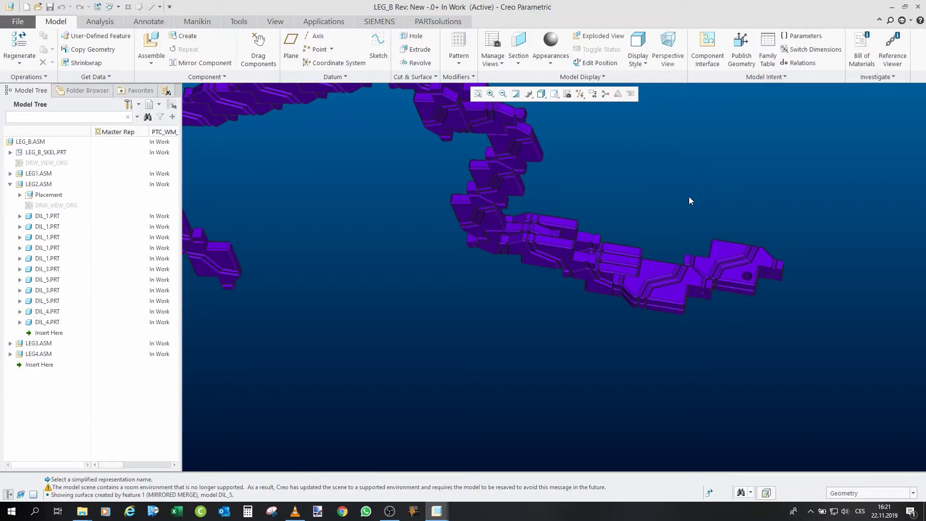
middle_click_drag(702, 190, 591, 266)
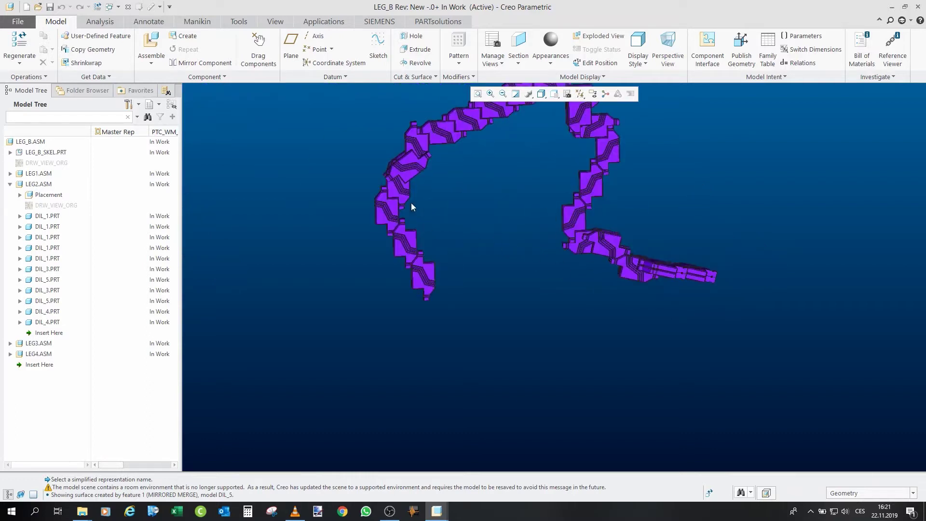
Step: Collapse LEG2.ASM, then highlight LEG1, LEG2 and the next leg subassembly to locate each
left_click(11, 184)
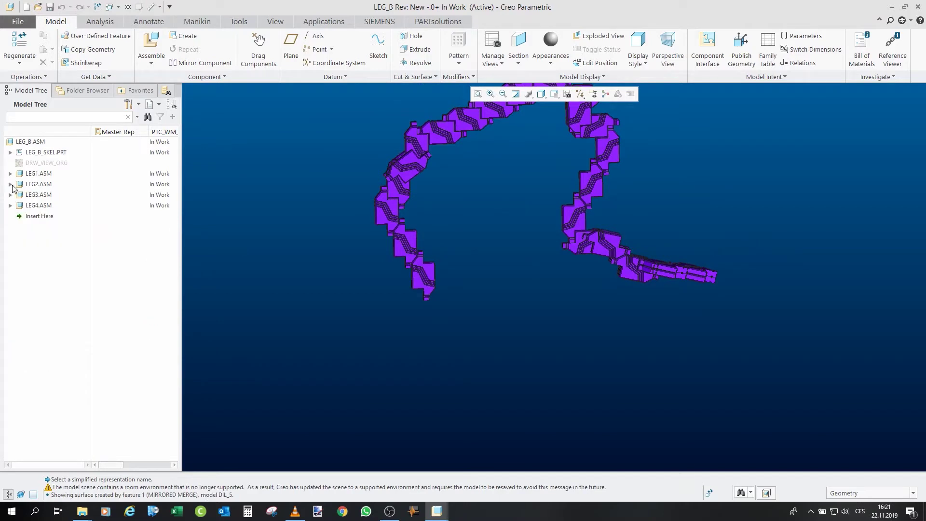
left_click(38, 174)
left_click(40, 185)
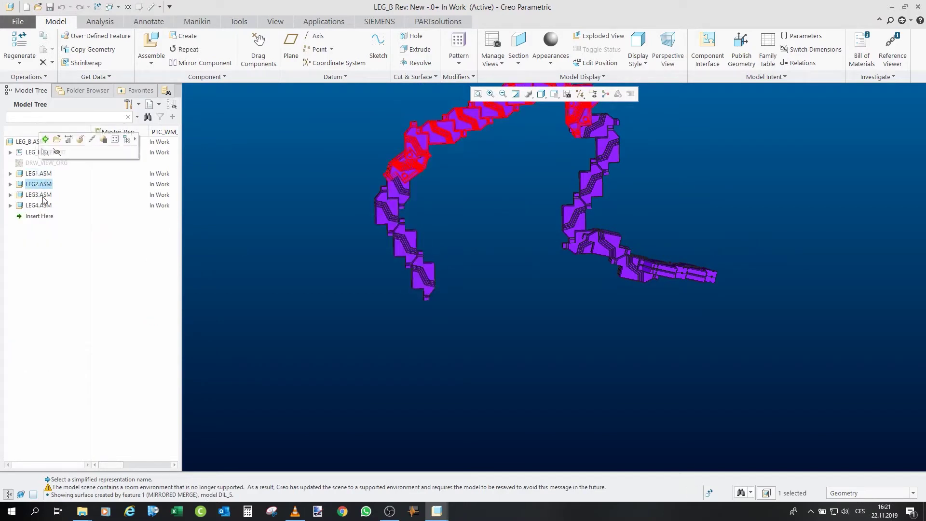
left_click(44, 196)
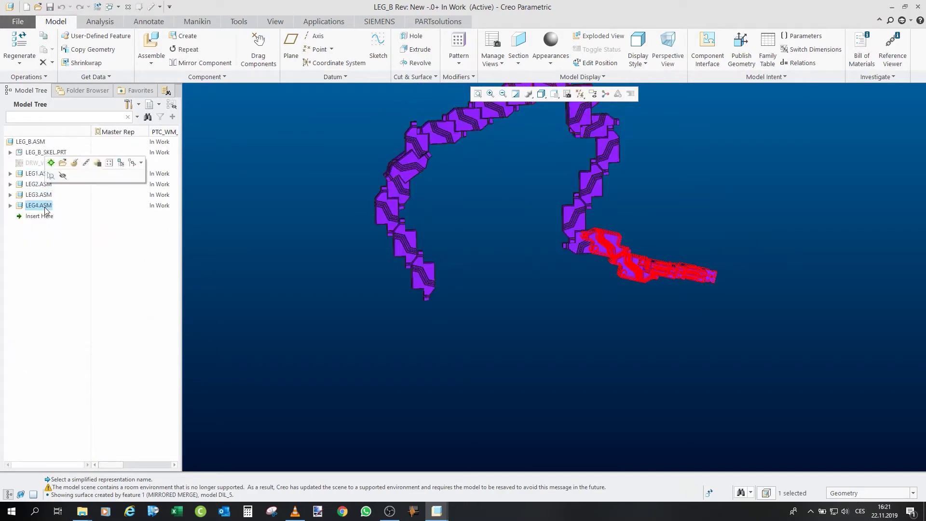
left_click(726, 285)
Step: Orbit the leg chain to top-down and looping views, bringing the full curved chain into frame
mouse_move(726, 285)
middle_mouse_down()
mouse_move(536, 241)
mouse_move(543, 357)
mouse_move(505, 259)
mouse_move(456, 200)
middle_mouse_up()
scroll(529, 212, "down", 3)
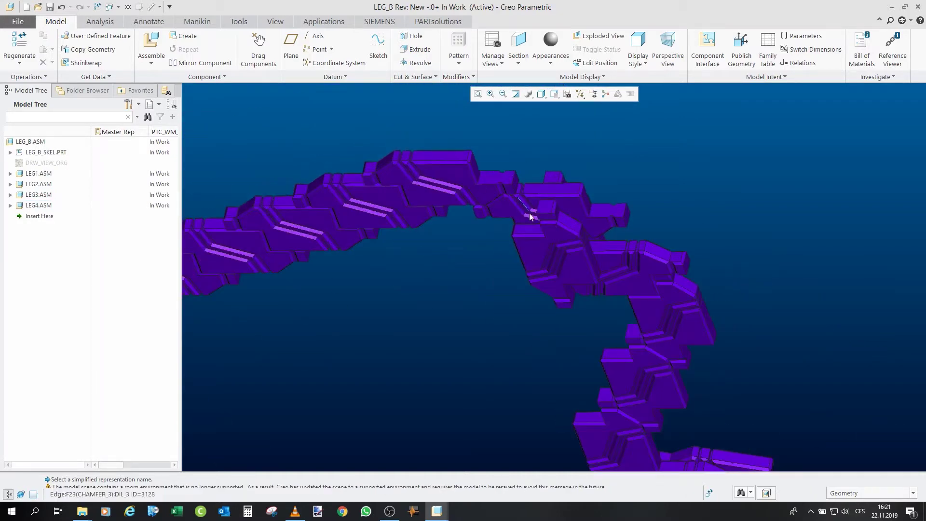
middle_click_drag(584, 258, 504, 207)
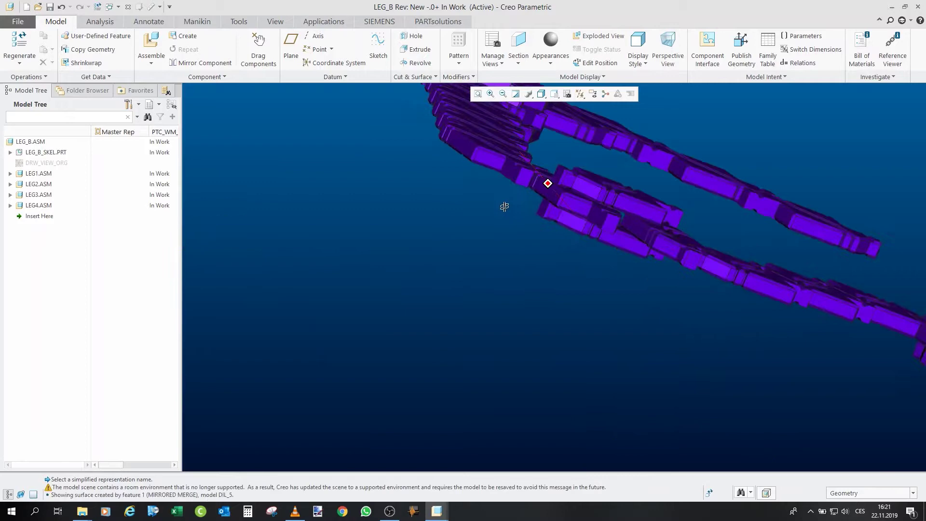
middle_click_drag(610, 191, 415, 396)
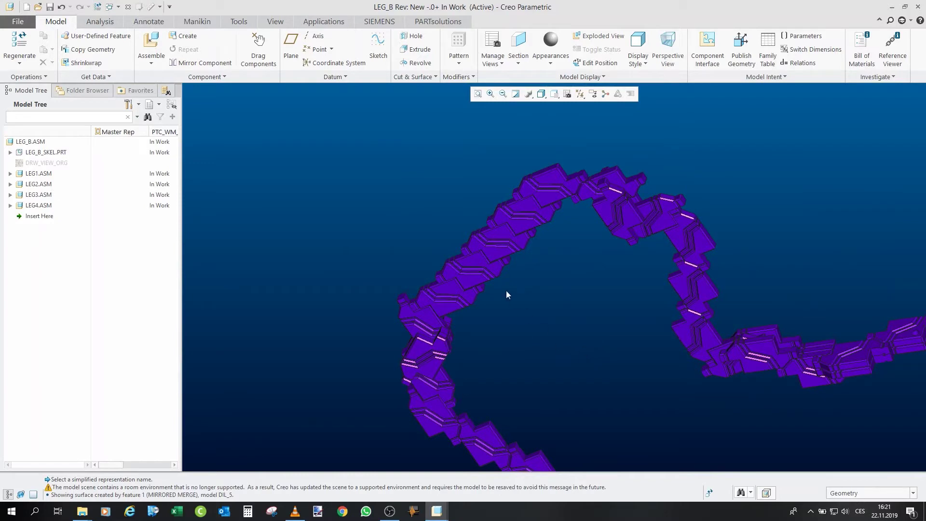
scroll(505, 290, "up", 5)
mouse_move(417, 239)
middle_mouse_down()
mouse_move(487, 403)
mouse_move(528, 425)
middle_mouse_up()
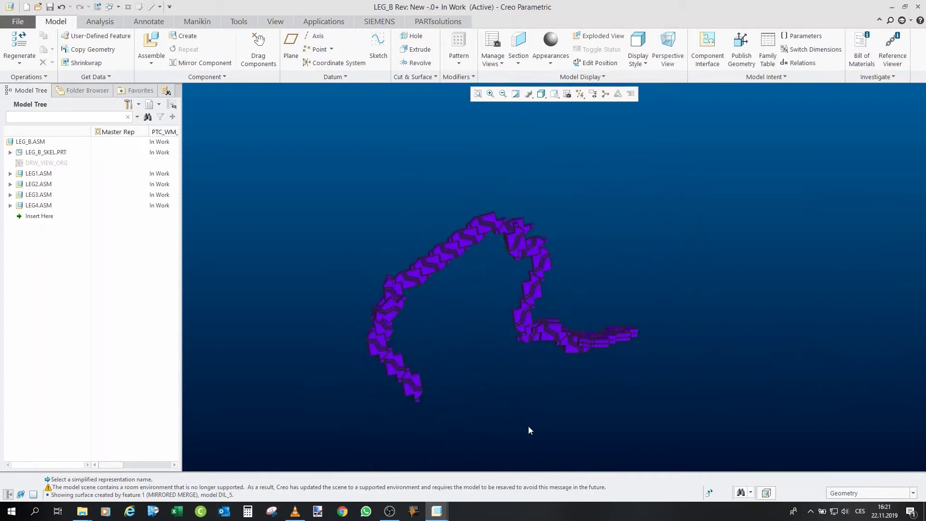
scroll(553, 423, "down", 3)
scroll(557, 415, "up", 1)
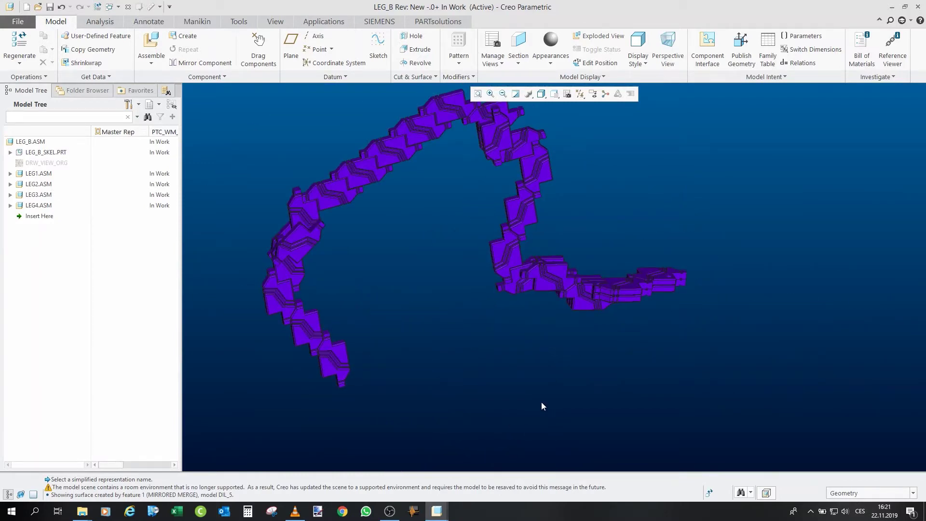